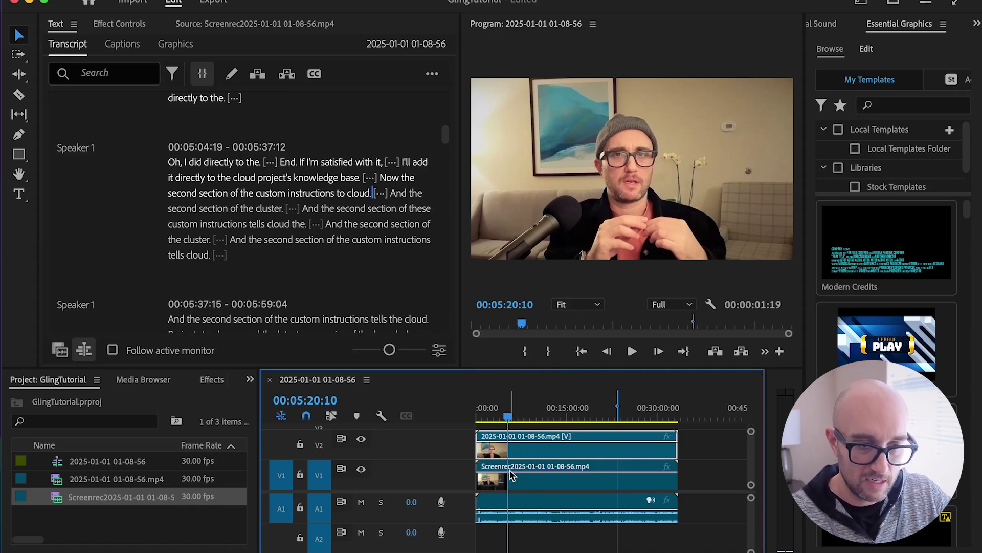
# Filter the transcript to Pauses and delete all found pauses from the sequence
pyautogui.moveTo(509, 420); pyautogui.dragTo(562, 418)
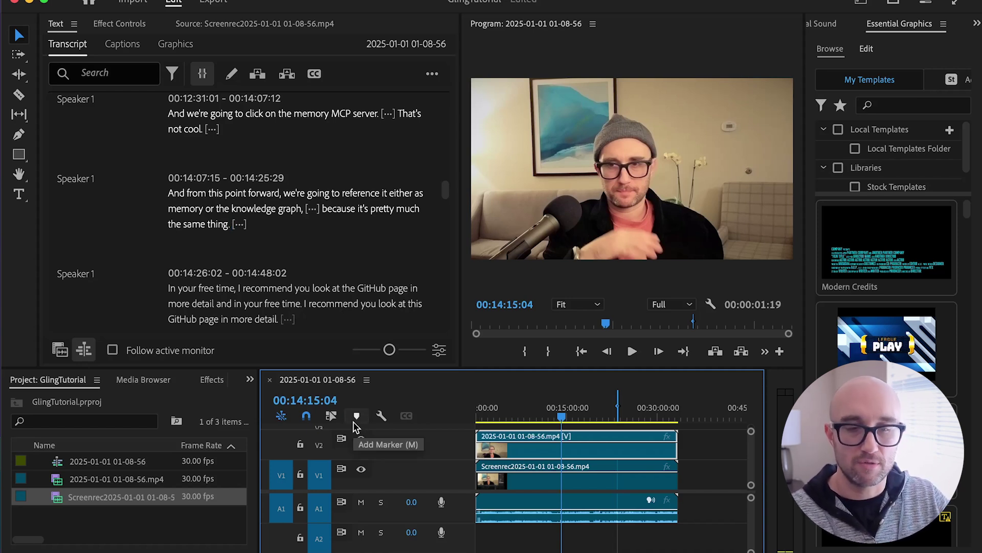
pyautogui.click(62, 23)
pyautogui.click(170, 74)
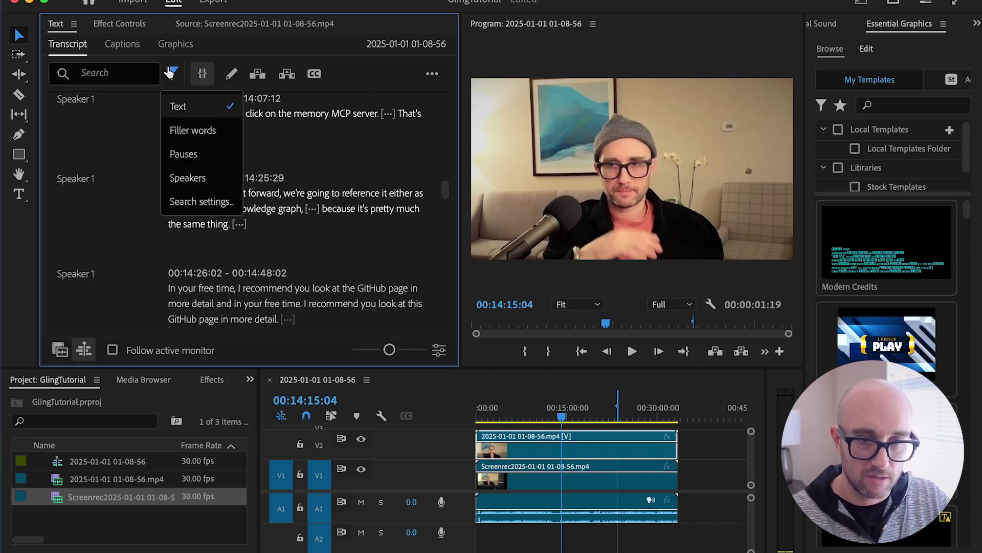
pyautogui.click(205, 152)
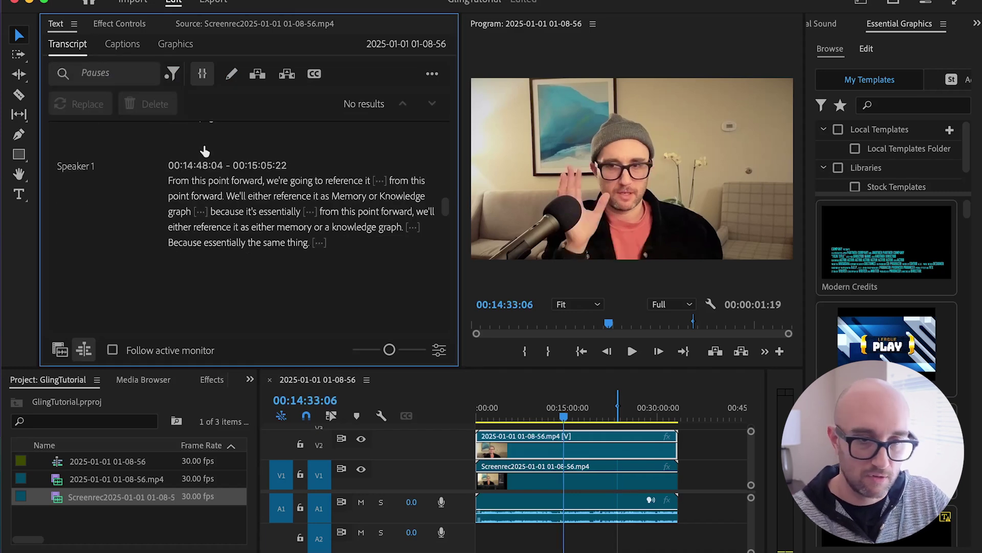
pyautogui.click(147, 104)
pyautogui.click(350, 134)
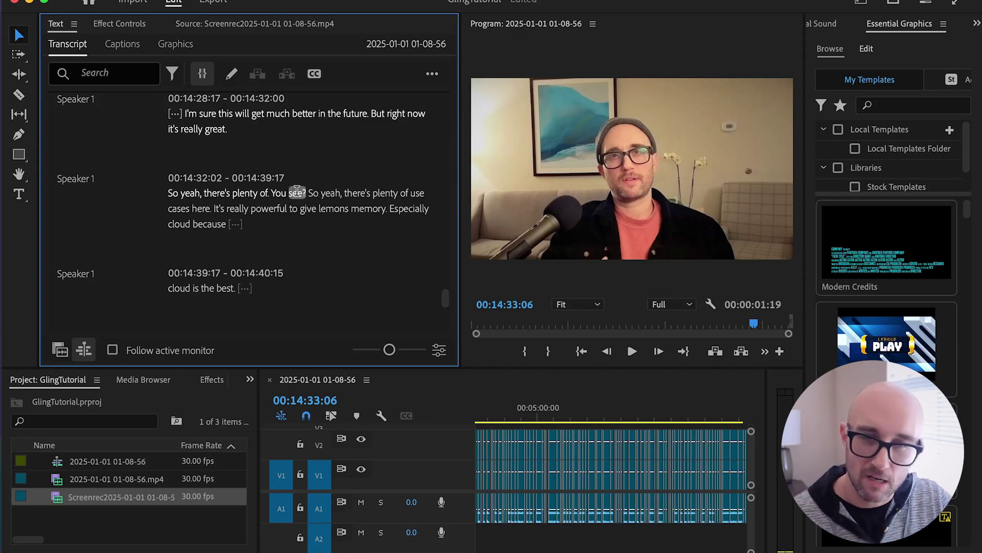
# Delete the repeated phrase 'You see? So yeah, there's', then undo the deletion
pyautogui.moveTo(358, 193); pyautogui.dragTo(277, 193)
pyautogui.press('Delete')
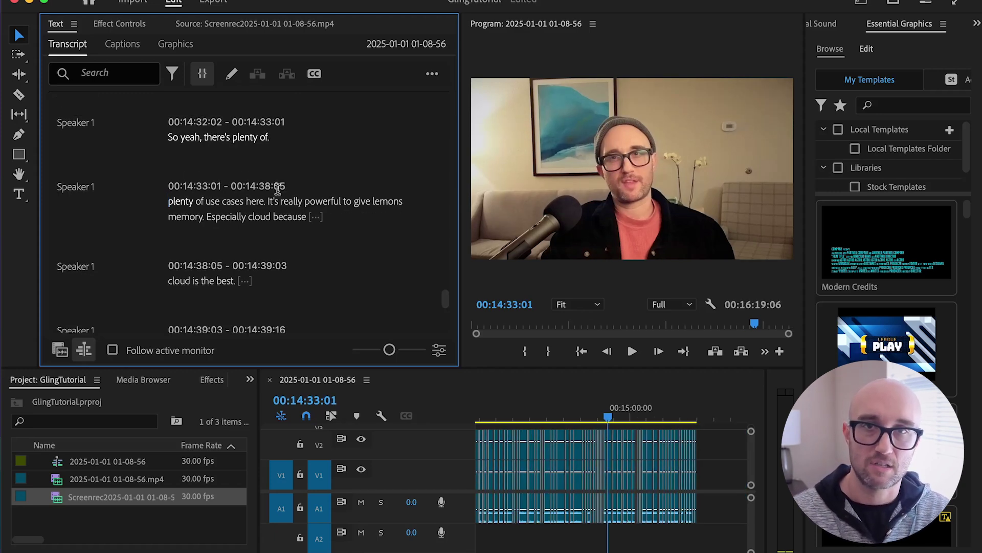
pyautogui.hotkey('ctrl', 'z')
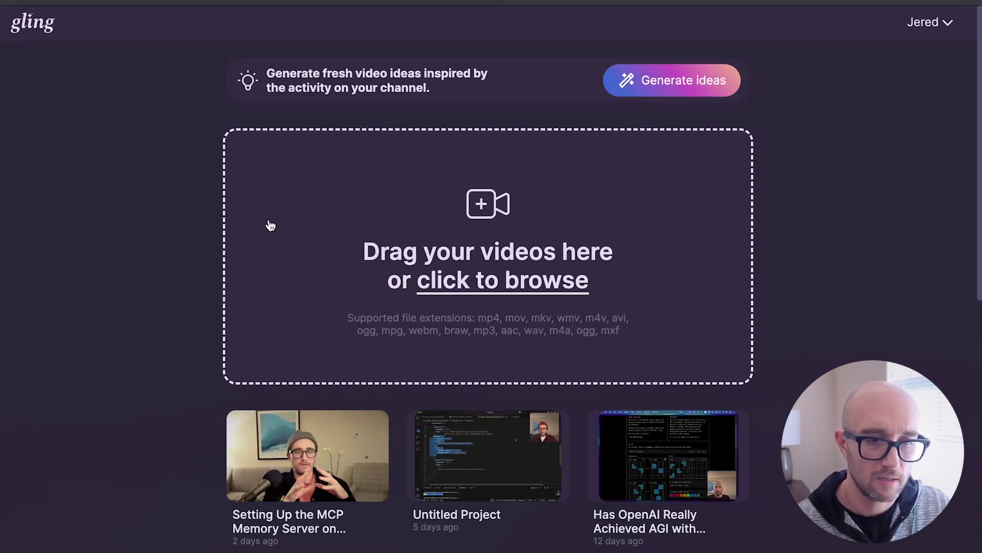
pyautogui.scroll(-1, 401, 461)
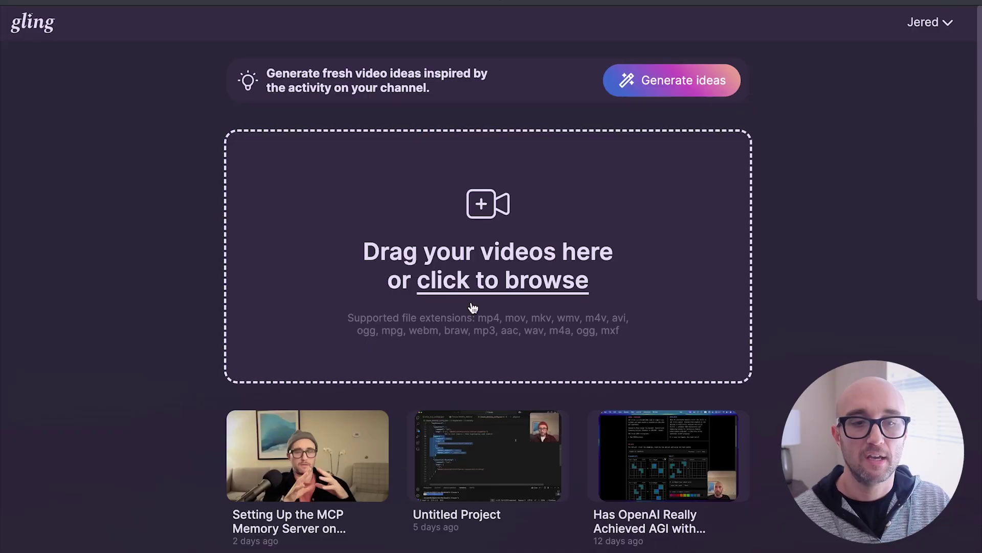
pyautogui.click(506, 278)
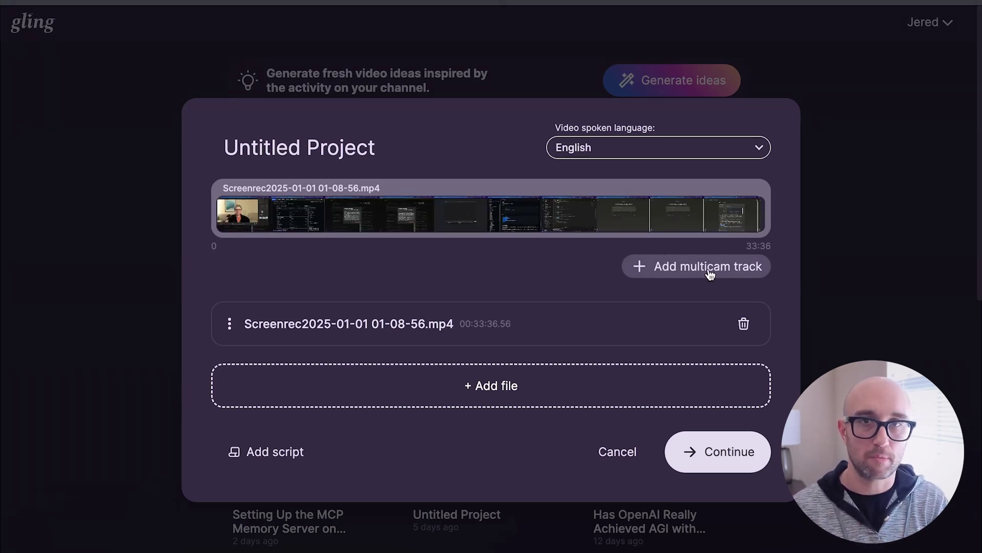
pyautogui.click(618, 451)
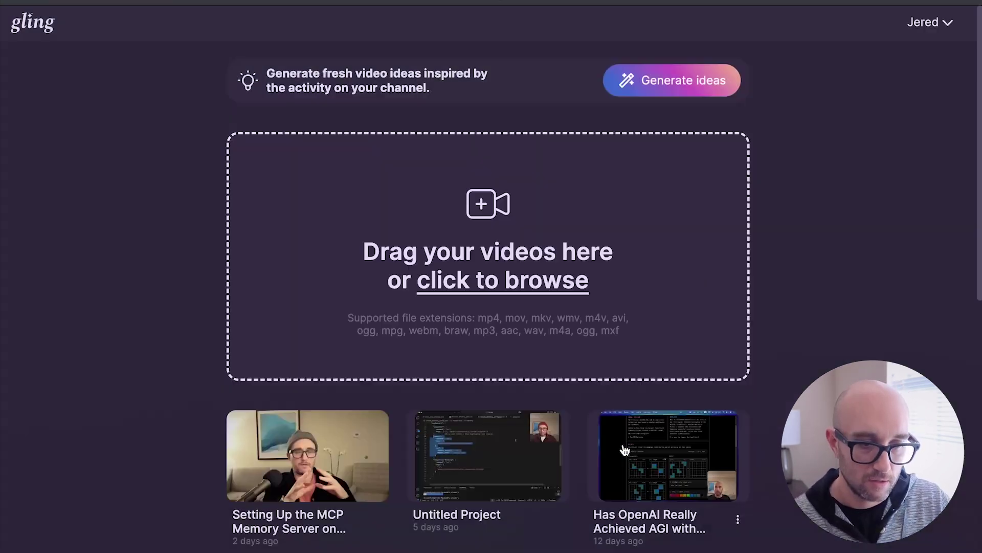
# Open the Setting Up the MCP Memory Server project and seek the preview to words in the script
pyautogui.click(318, 454)
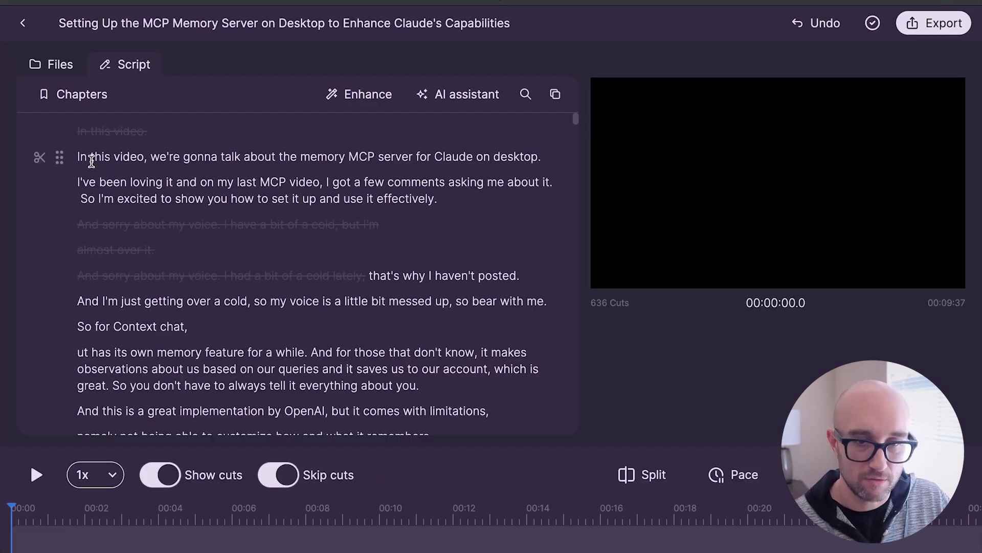
pyautogui.doubleClick(111, 181)
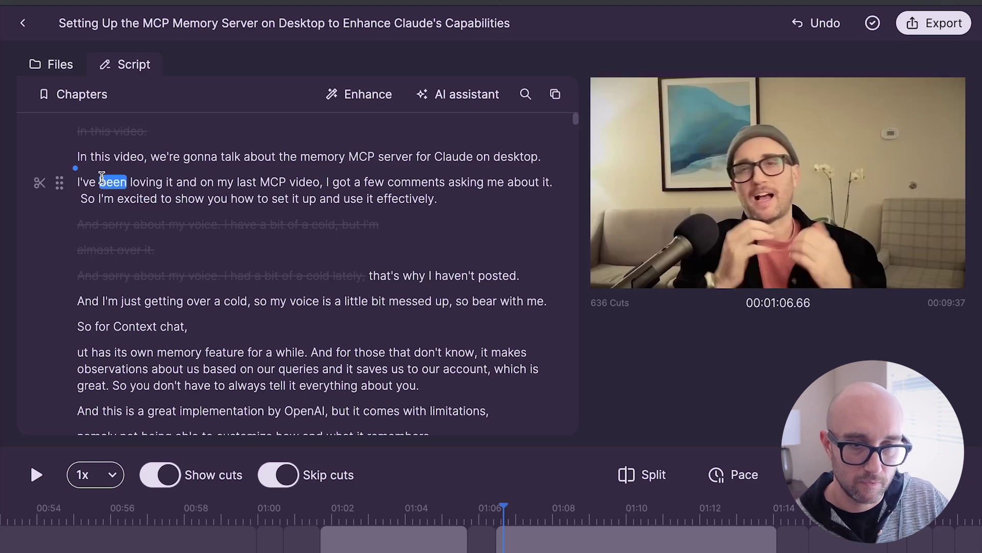
pyautogui.doubleClick(148, 182)
pyautogui.doubleClick(247, 182)
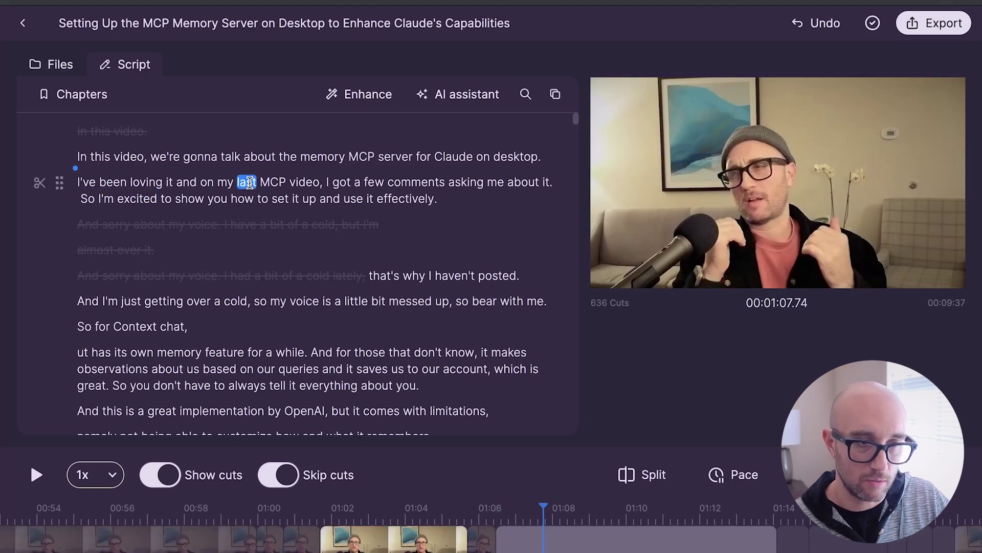
pyautogui.doubleClick(302, 183)
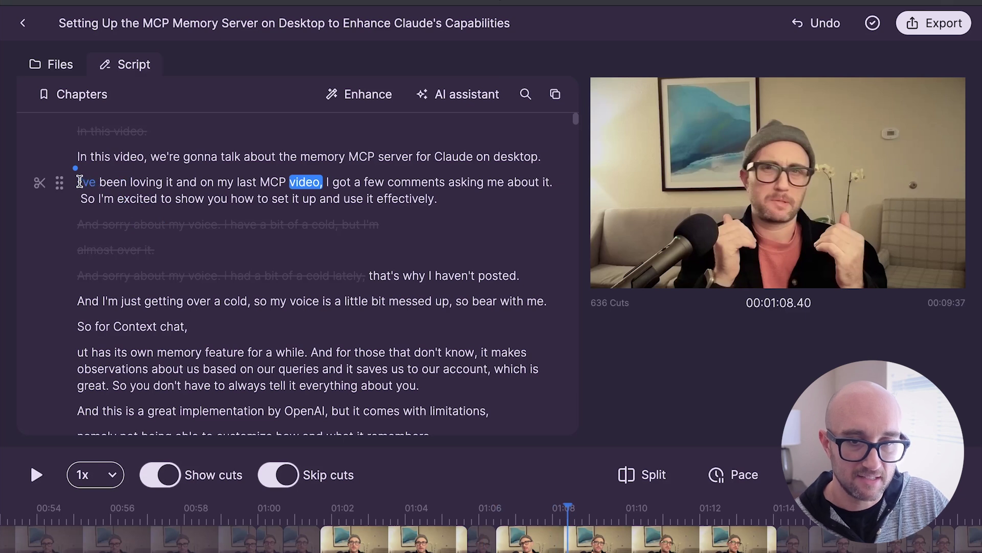
# Cut the words from 'I've' to 'video,', restore them, and show the Enhance options
pyautogui.moveTo(79, 182); pyautogui.dragTo(318, 177)
pyautogui.press('BackSpace')
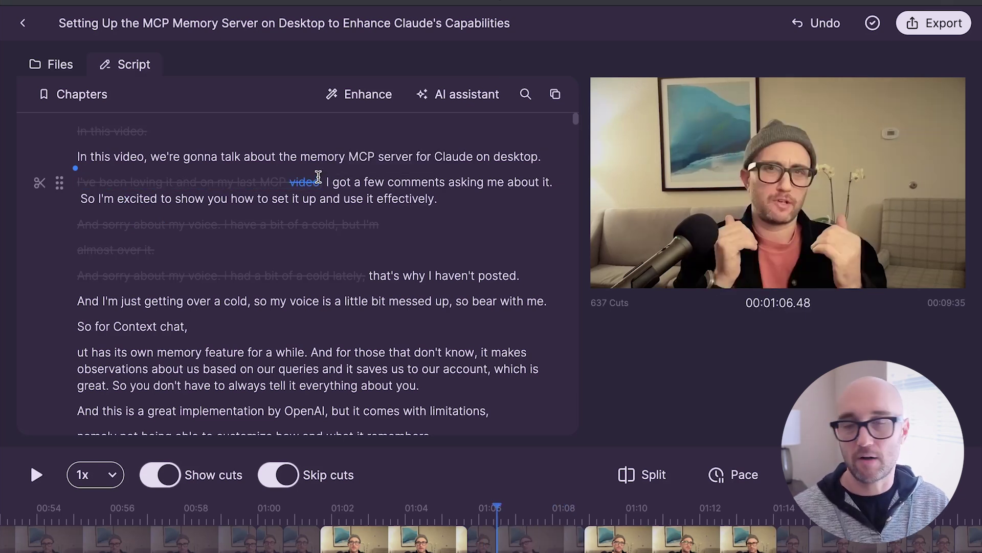
pyautogui.press('super+z')
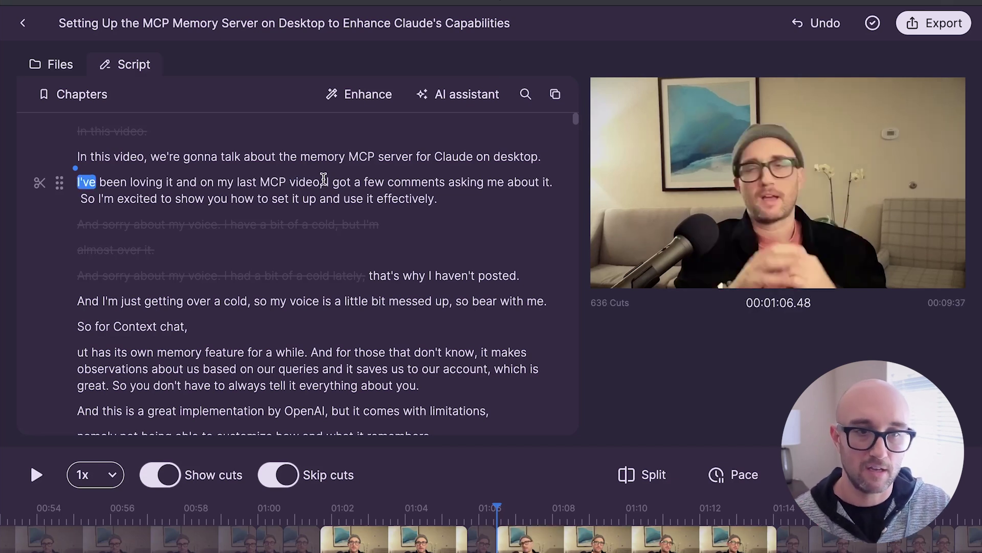
pyautogui.click(361, 97)
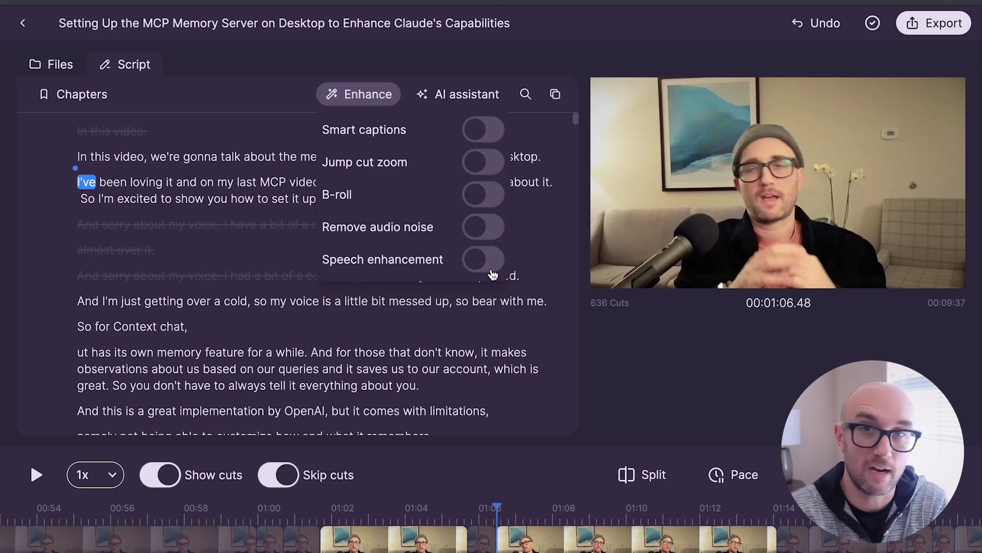
# Dismiss the Enhance menu and export the project as Adobe Premiere (.xml)
pyautogui.click(261, 301)
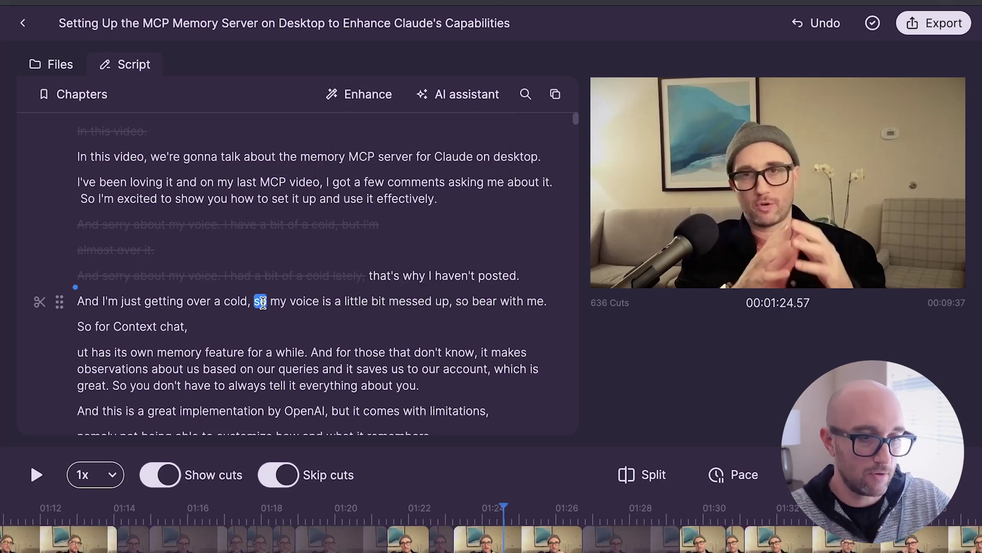
pyautogui.click(940, 22)
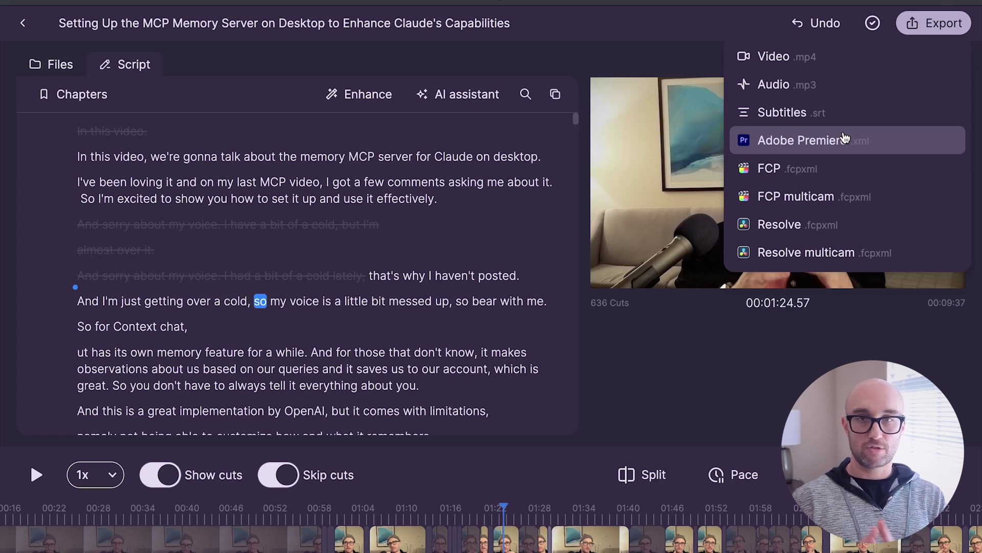
pyautogui.click(775, 141)
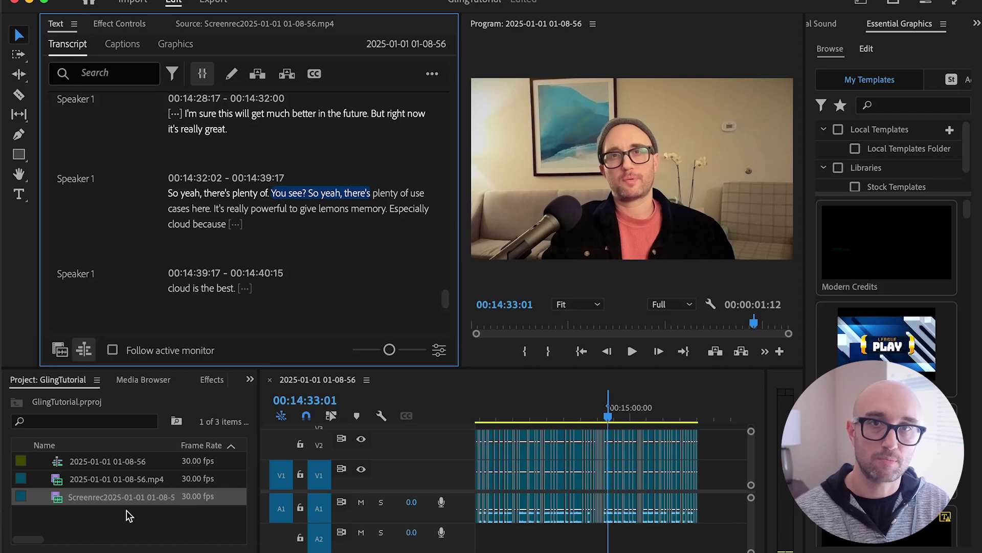
# Import the Gling XML file, preview clipitem-0, and open Sequence 1 zoomed out
pyautogui.doubleClick(121, 519)
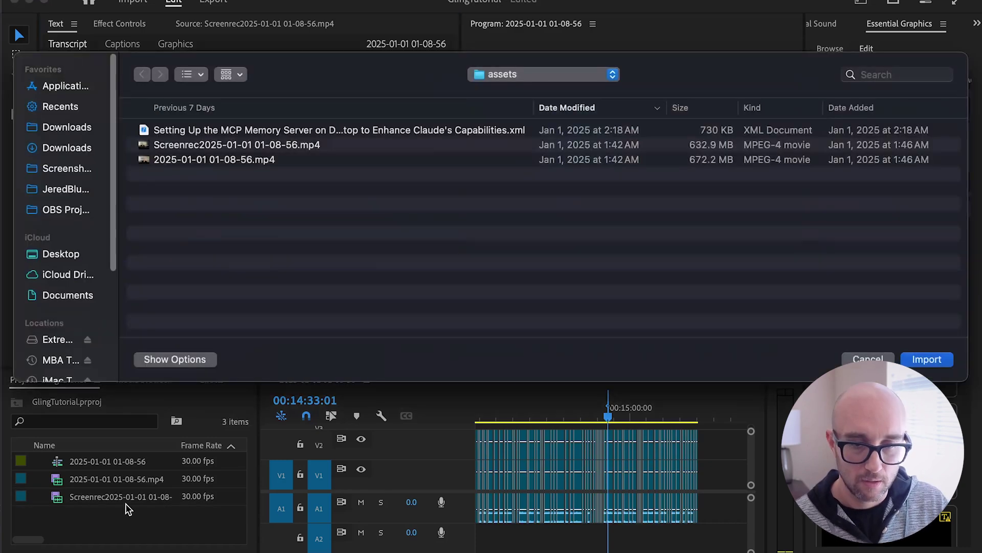
pyautogui.click(465, 131)
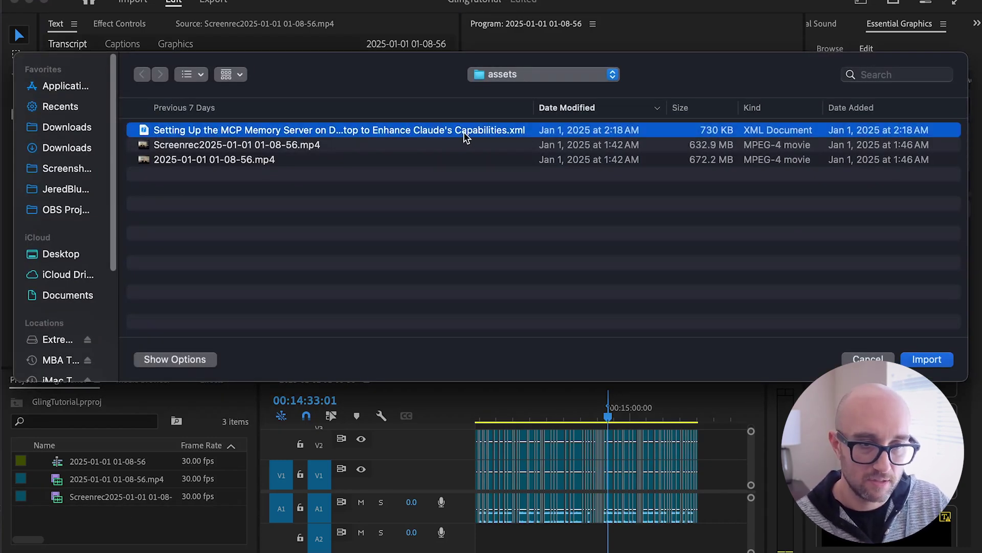
pyautogui.click(945, 359)
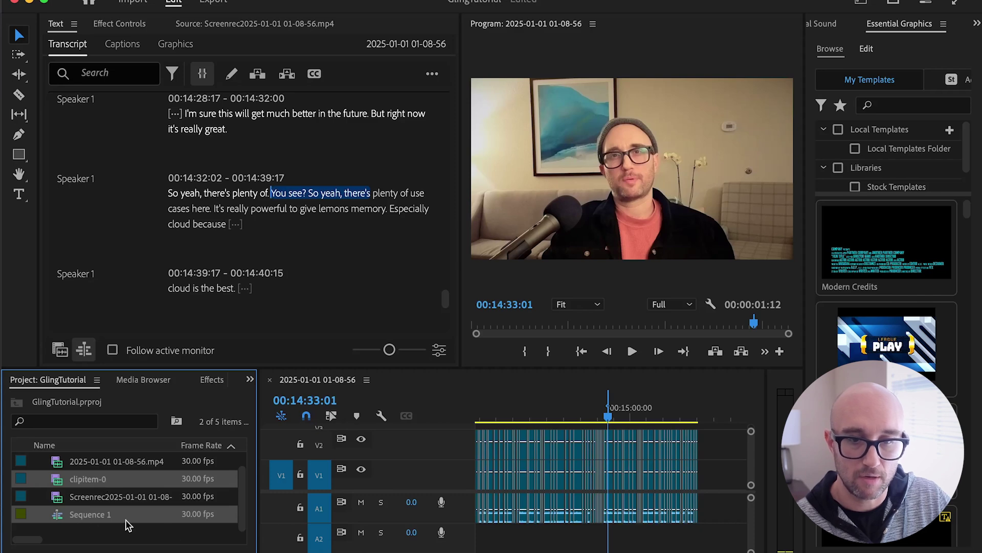
pyautogui.doubleClick(96, 483)
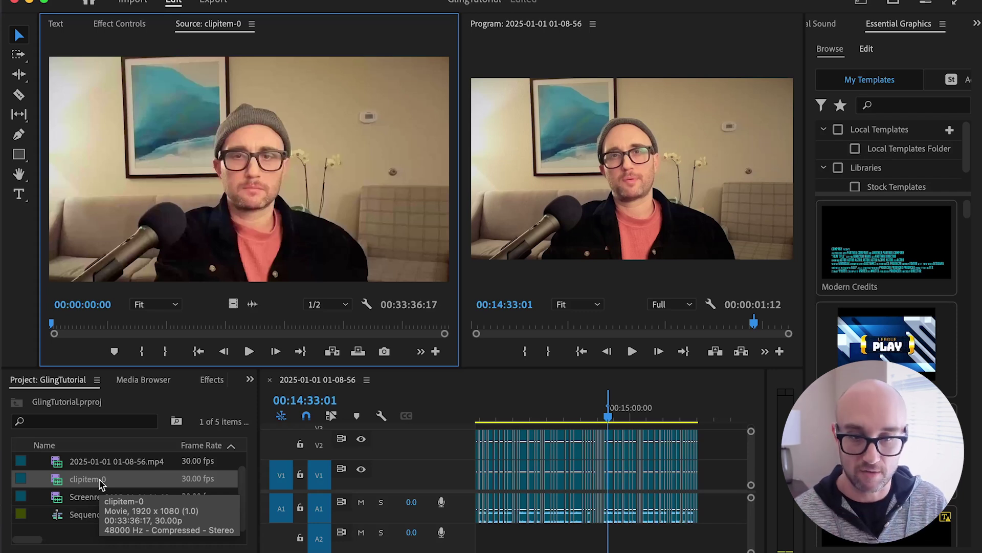
pyautogui.doubleClick(76, 516)
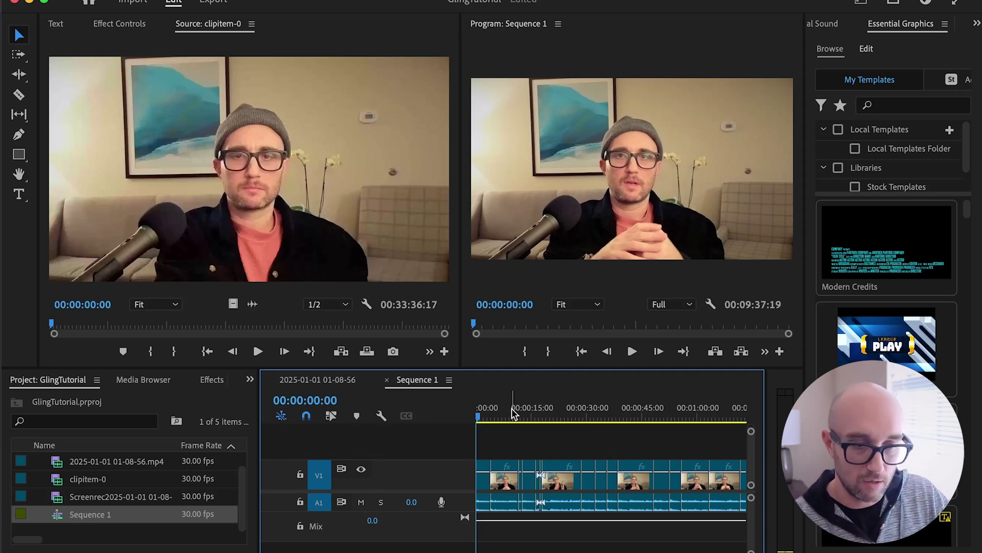
pyautogui.press('-')
pyautogui.press('-')
pyautogui.press('-')
pyautogui.press('-')
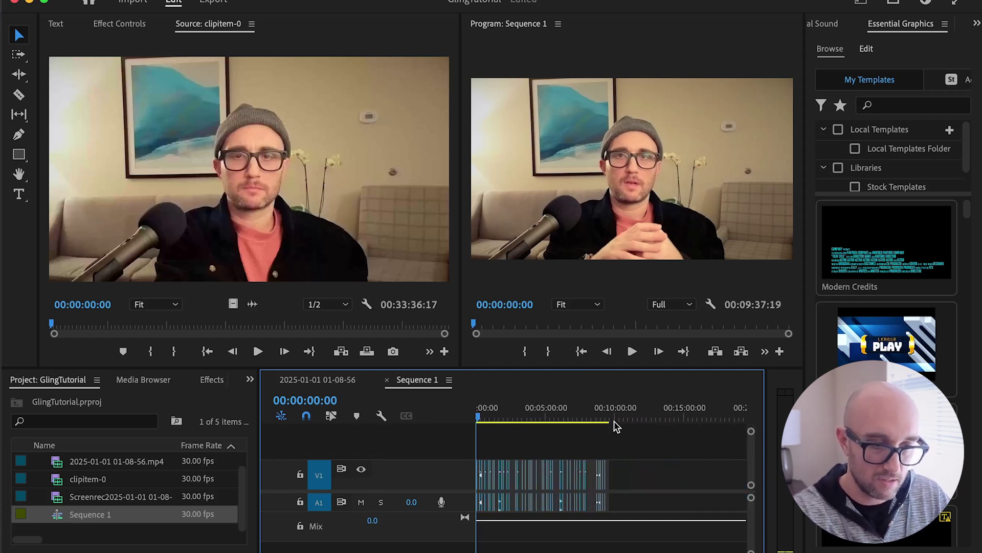
# Rename the clipitem-0 clip to 'Talking Head'
pyautogui.click(97, 482)
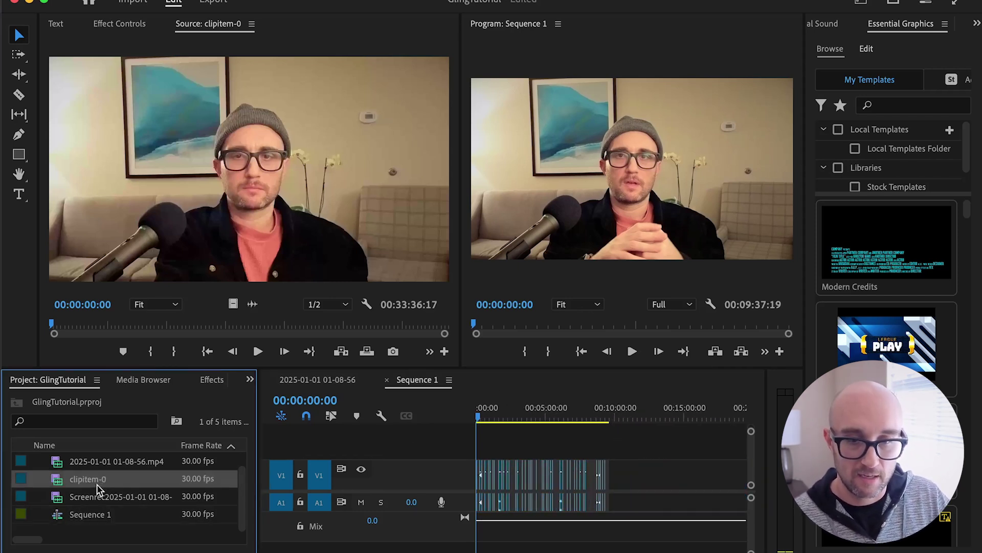
pyautogui.click(93, 482)
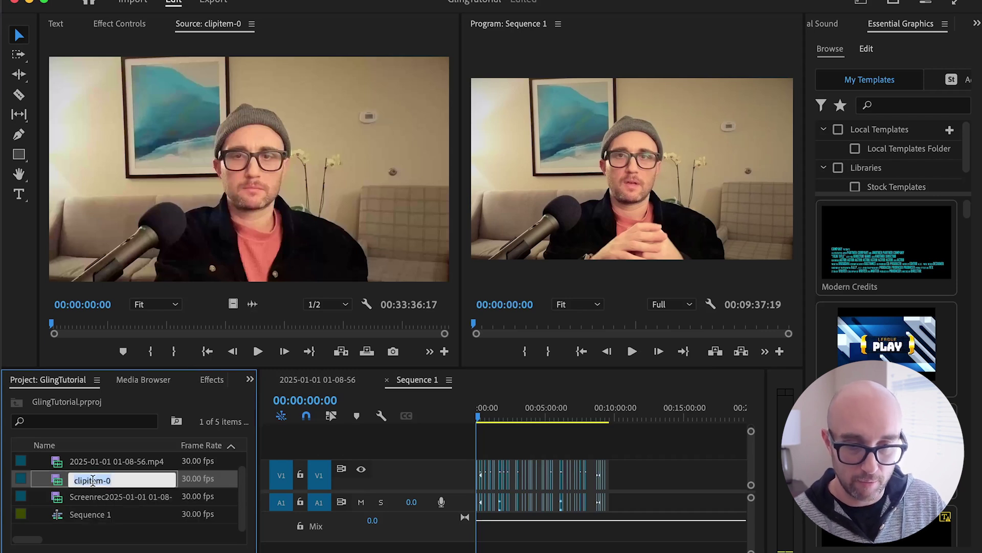
pyautogui.write('Talking Head')
pyautogui.press('Tab')
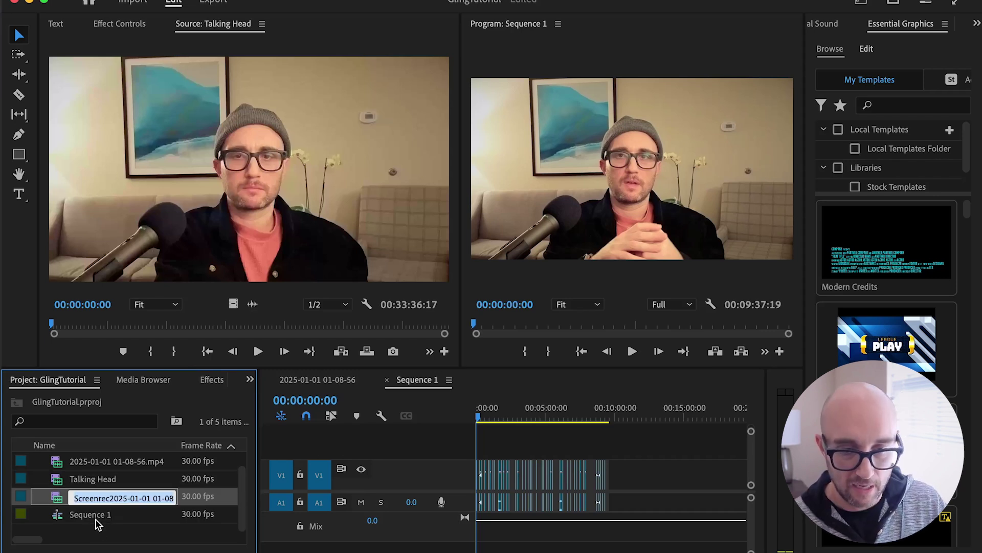
# Rename Sequence 1 to 'Talking Head 1'
pyautogui.click(95, 521)
pyautogui.click(92, 516)
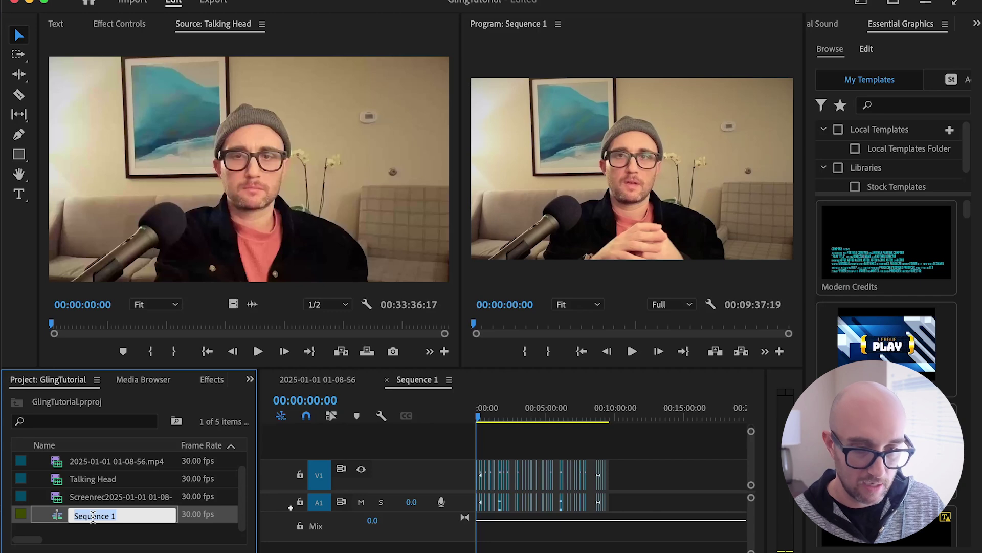
pyautogui.write('Talking Head 1')
pyautogui.click(100, 534)
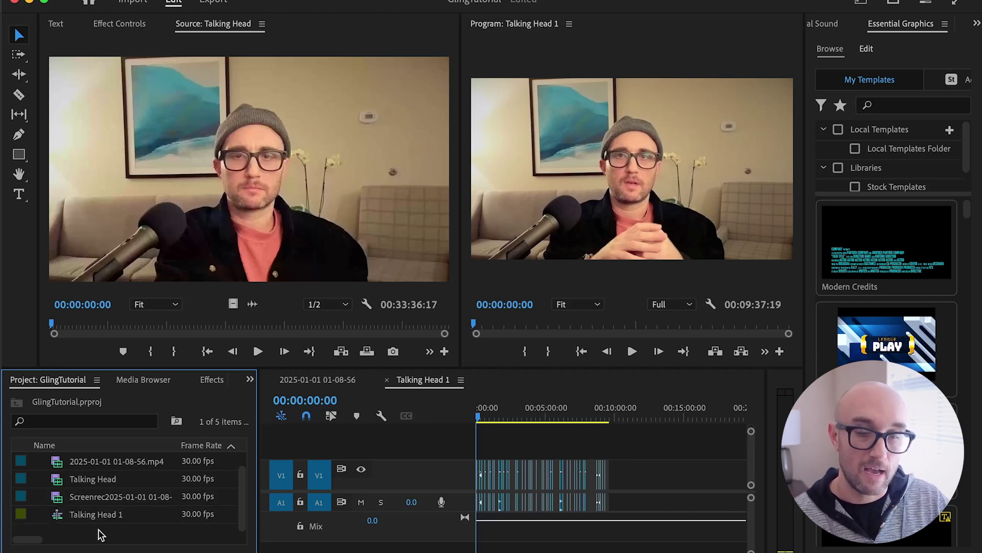
# Import the screen-recording Gling XML and rename its new clip to screenrecord
pyautogui.doubleClick(100, 542)
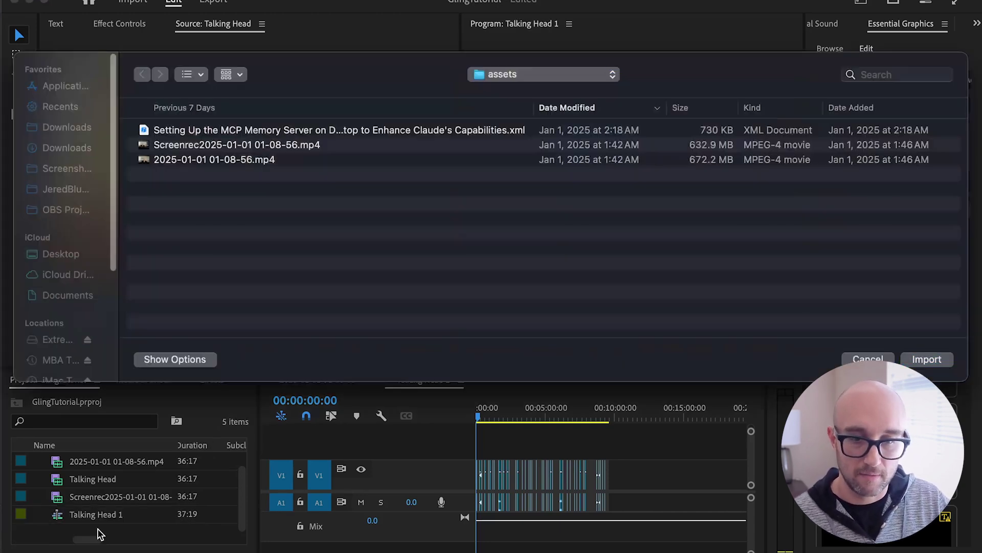
pyautogui.doubleClick(253, 130)
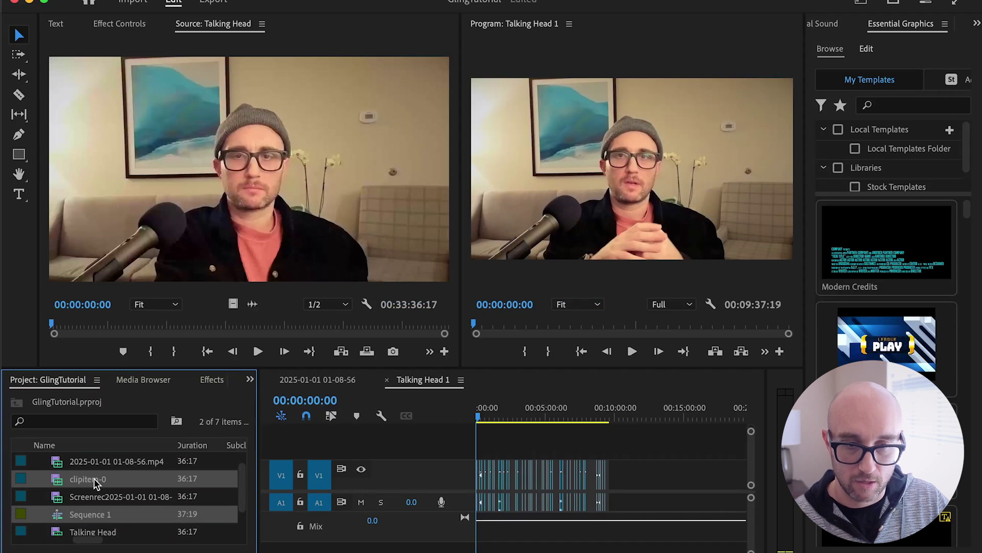
pyautogui.doubleClick(94, 478)
pyautogui.click(88, 478)
pyautogui.write('sc')
pyautogui.press('Return')
# Open the new screenrecord sequence and preview the Talking Head and screenrecord clips
pyautogui.scroll(-2, 90, 511)
pyautogui.click(91, 510)
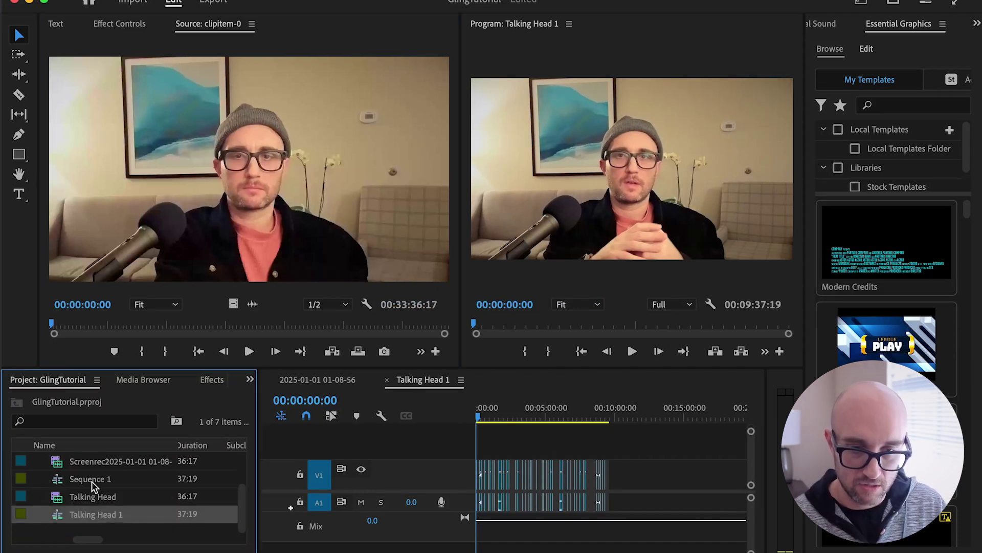
pyautogui.doubleClick(91, 480)
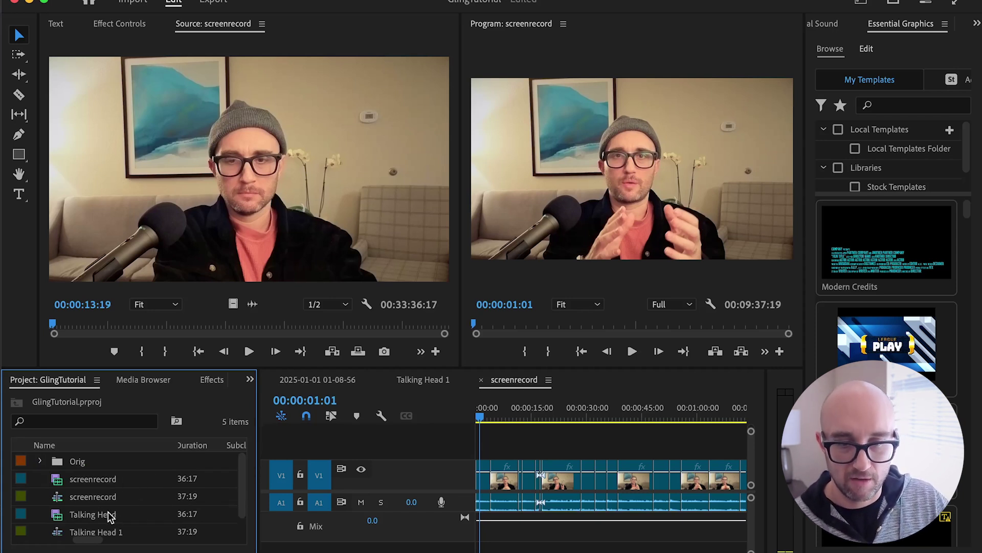
pyautogui.click(125, 481)
pyautogui.doubleClick(103, 512)
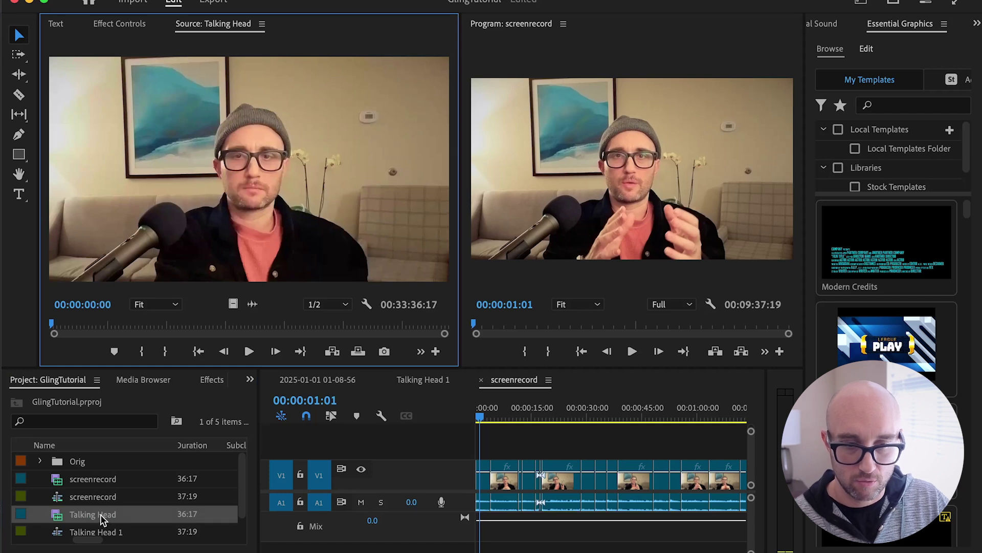
pyautogui.doubleClick(101, 477)
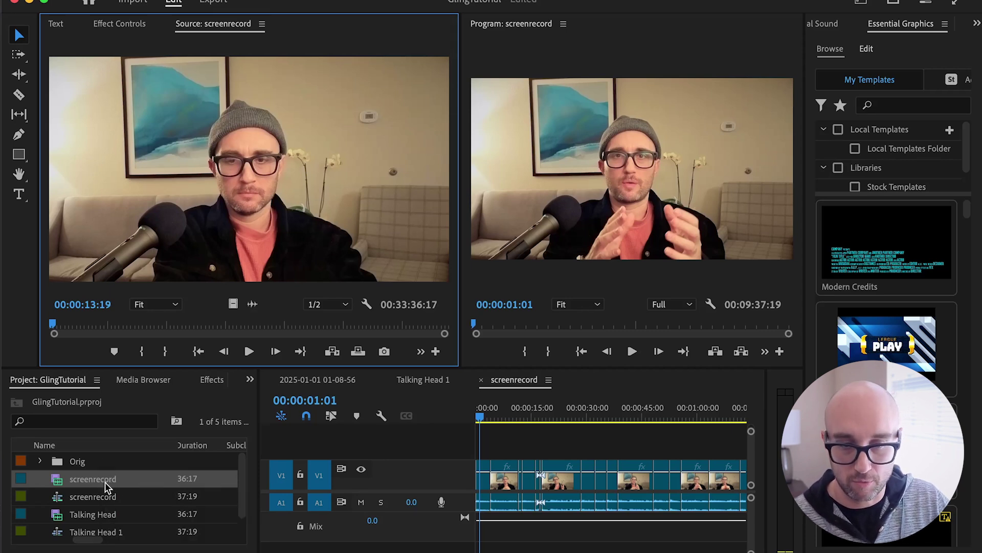
pyautogui.rightClick(106, 485)
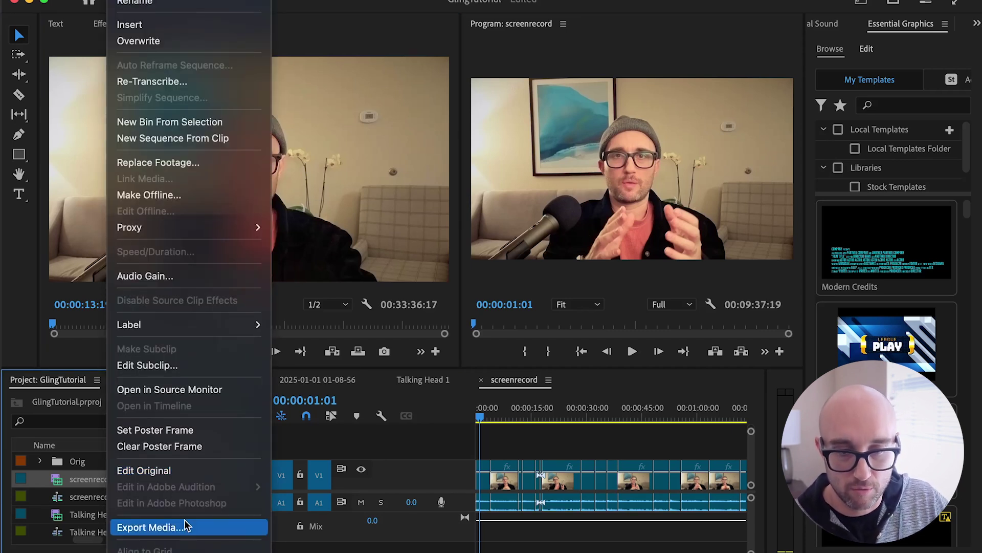
pyautogui.scroll(5, 187, 458)
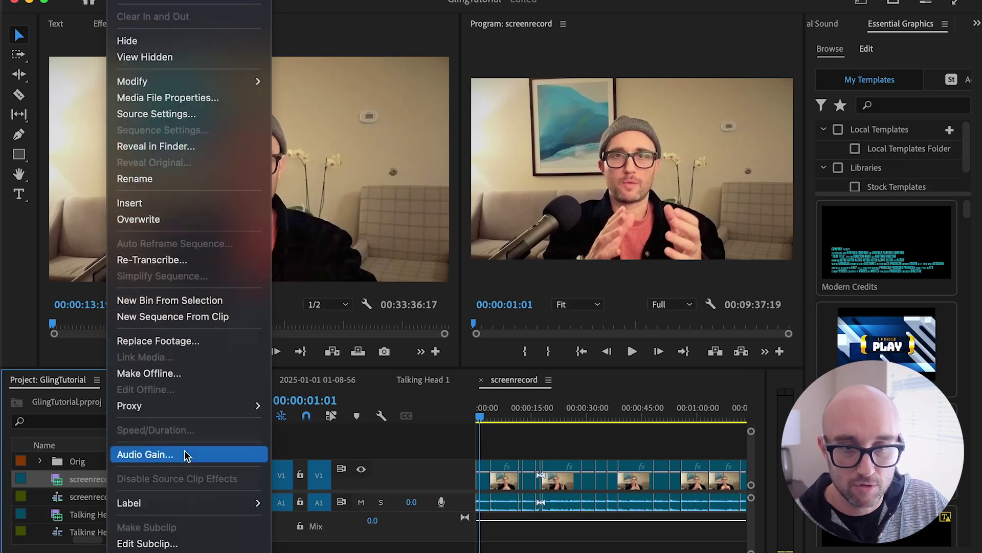
pyautogui.click(180, 342)
pyautogui.doubleClick(230, 162)
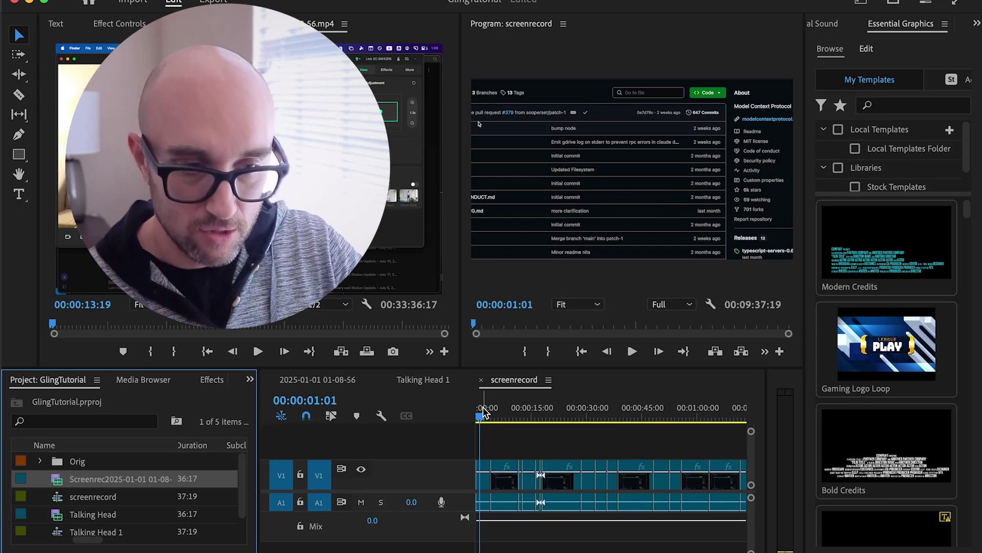
# Scrub the screenrecord sequence to verify the footage, then open Talking Head 1
pyautogui.moveTo(480, 418); pyautogui.dragTo(660, 418)
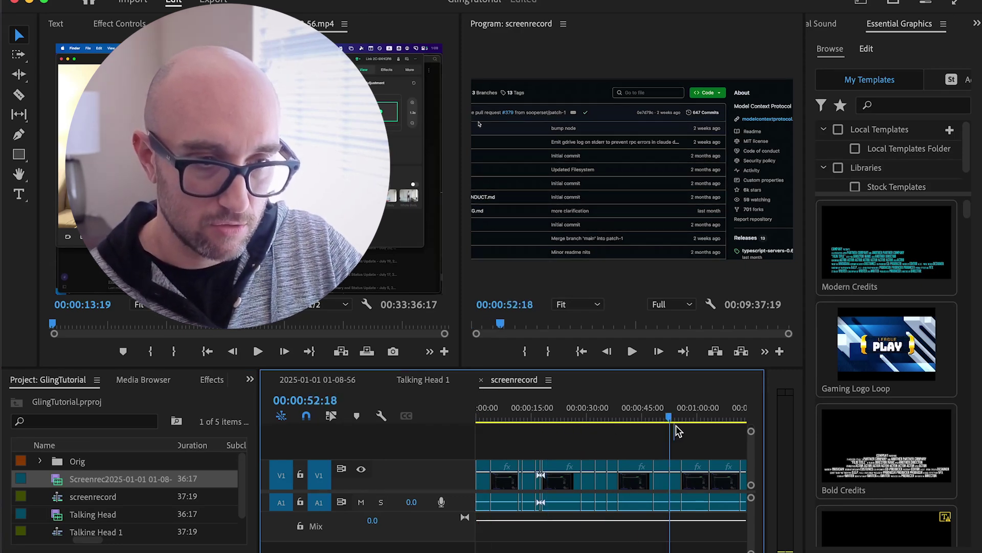
pyautogui.click(130, 522)
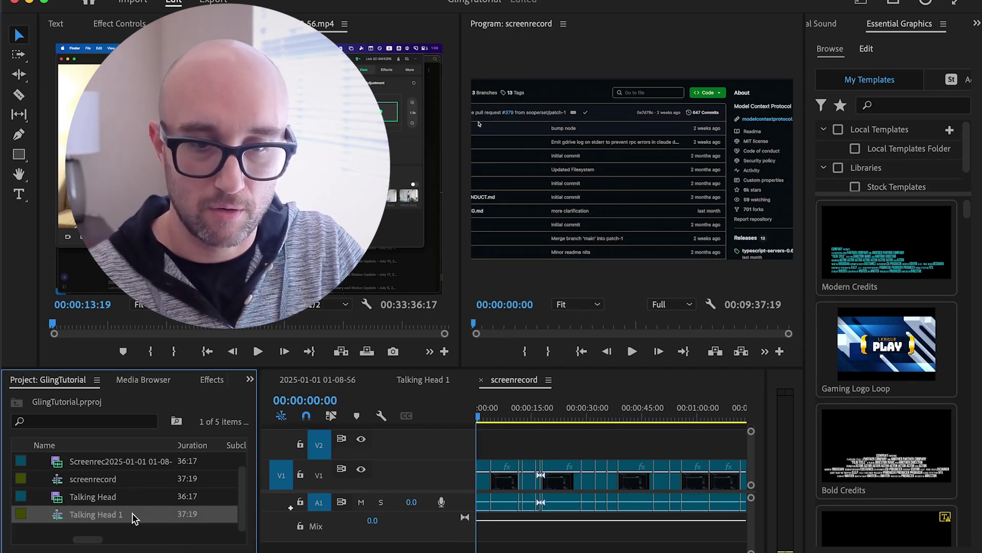
pyautogui.doubleClick(132, 512)
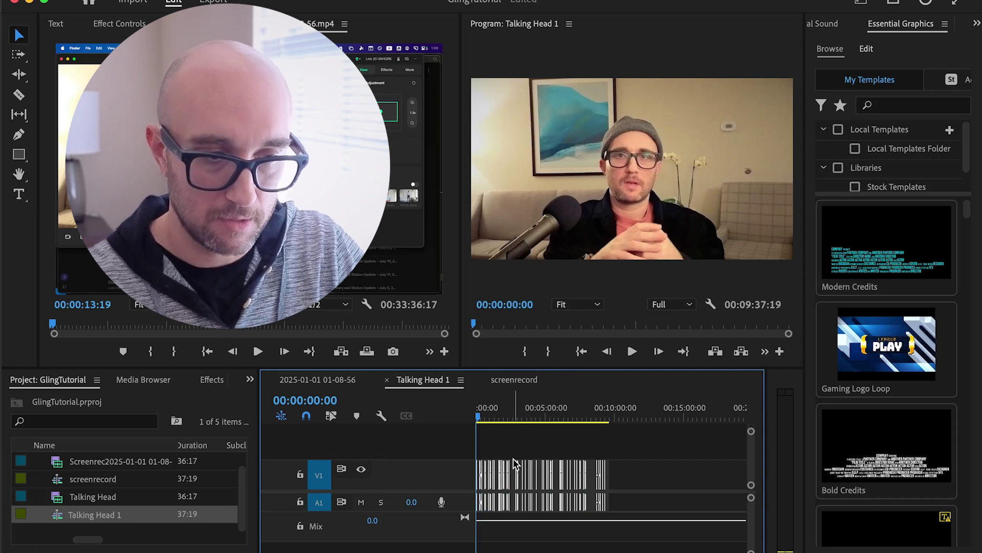
# Add one video track and move the talking-head clips up to V2
pyautogui.rightClick(409, 438)
pyautogui.click(450, 493)
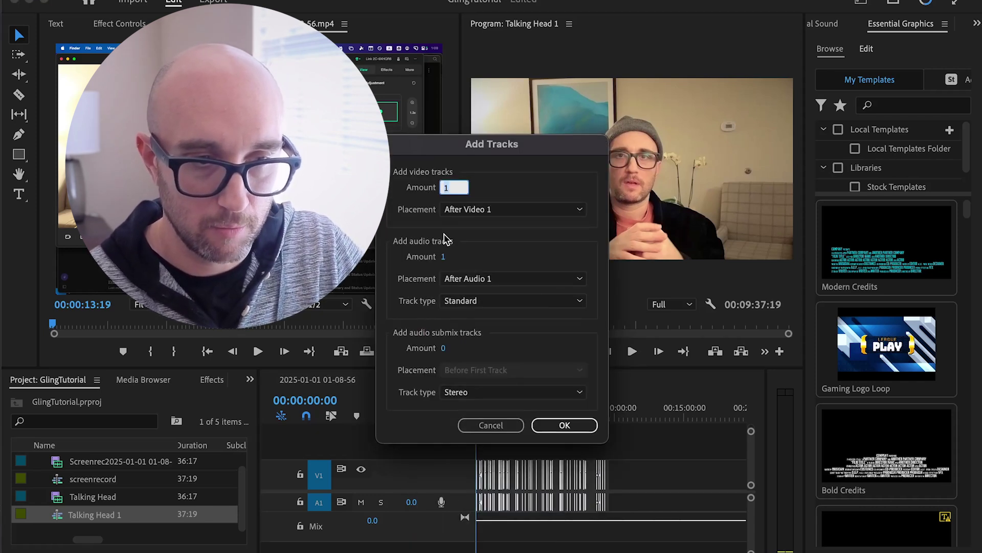
pyautogui.press('Tab')
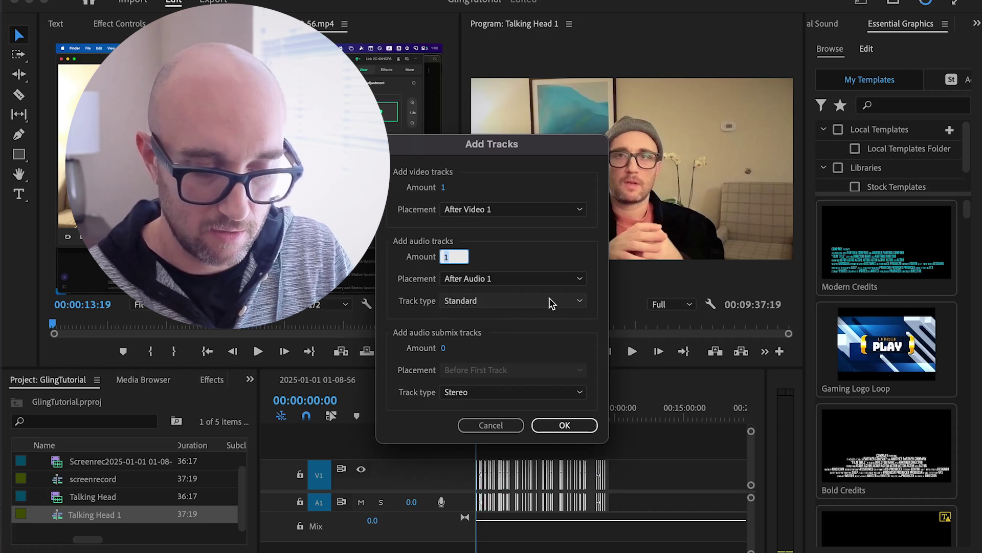
pyautogui.press('Return')
pyautogui.moveTo(491, 466); pyautogui.dragTo(492, 453)
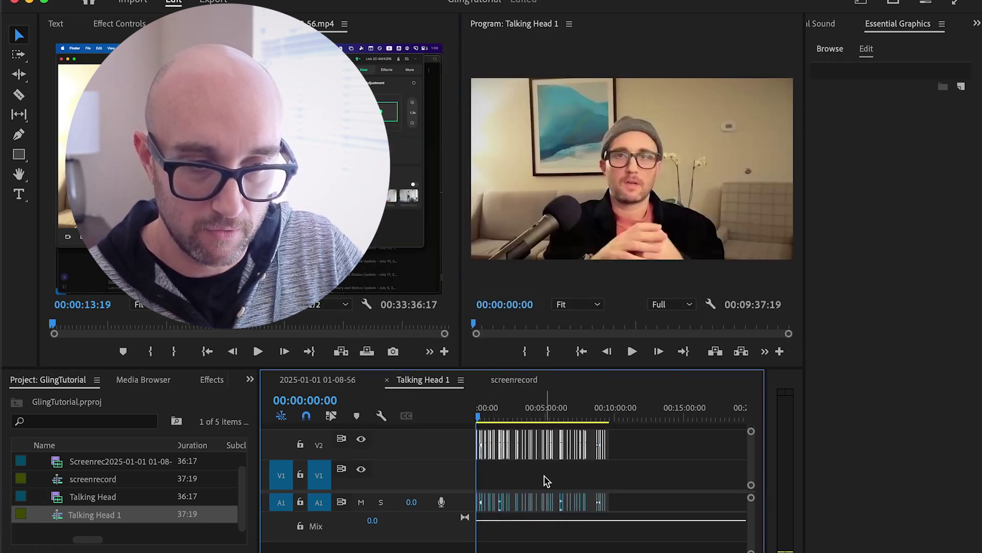
# Copy all screen-recording clips from screenrecord into V1 of Talking Head 1 and check the result
pyautogui.click(517, 380)
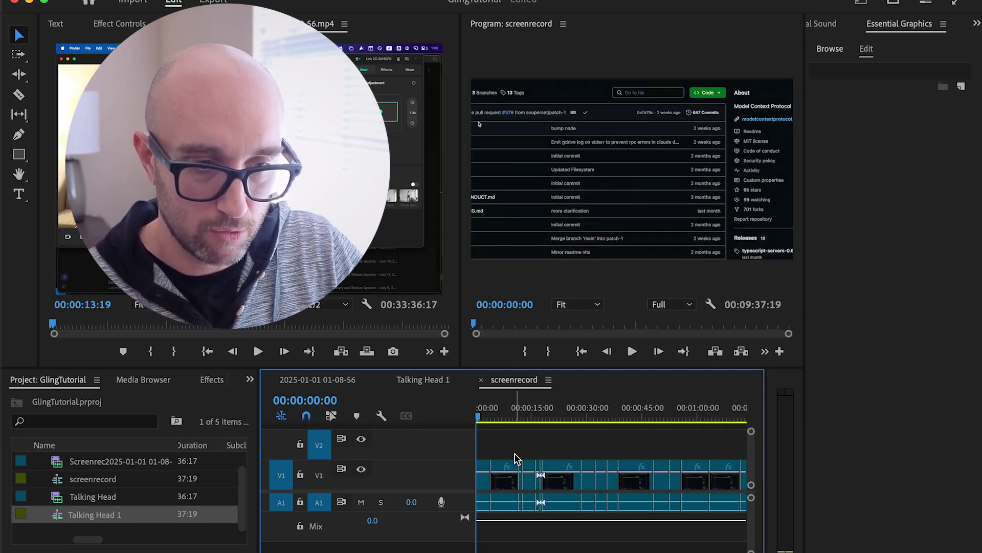
pyautogui.press('a')
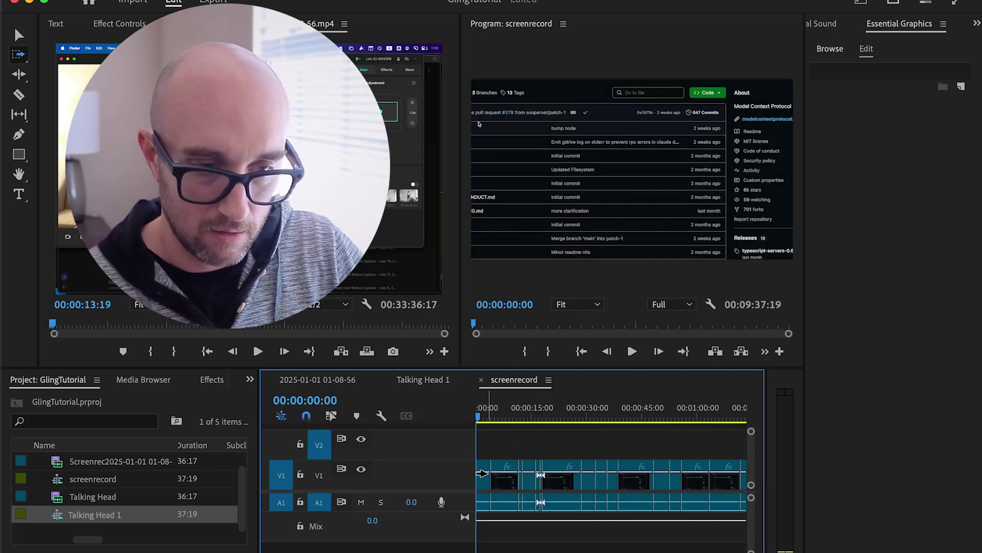
pyautogui.click(481, 480)
pyautogui.click(425, 380)
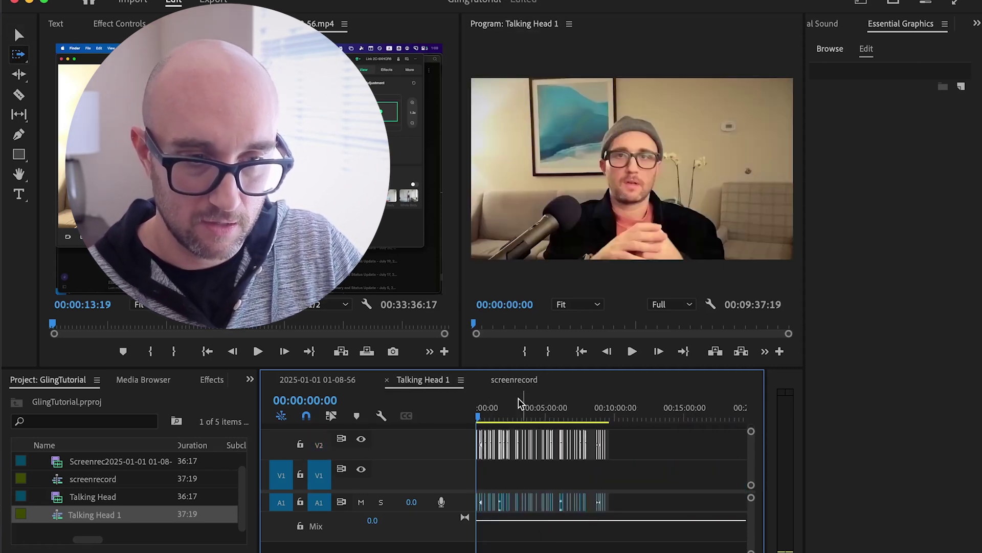
pyautogui.press('End')
pyautogui.moveTo(532, 415); pyautogui.dragTo(494, 433)
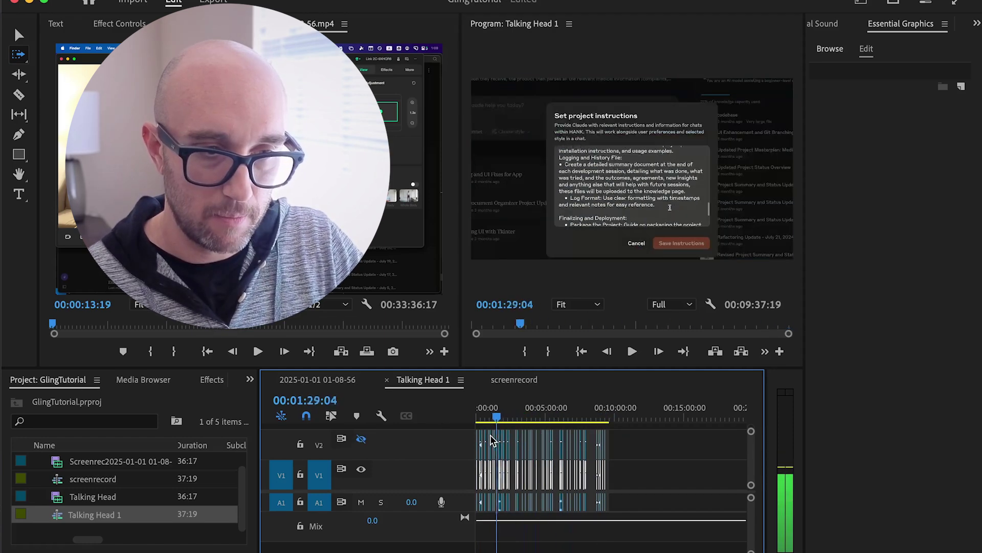